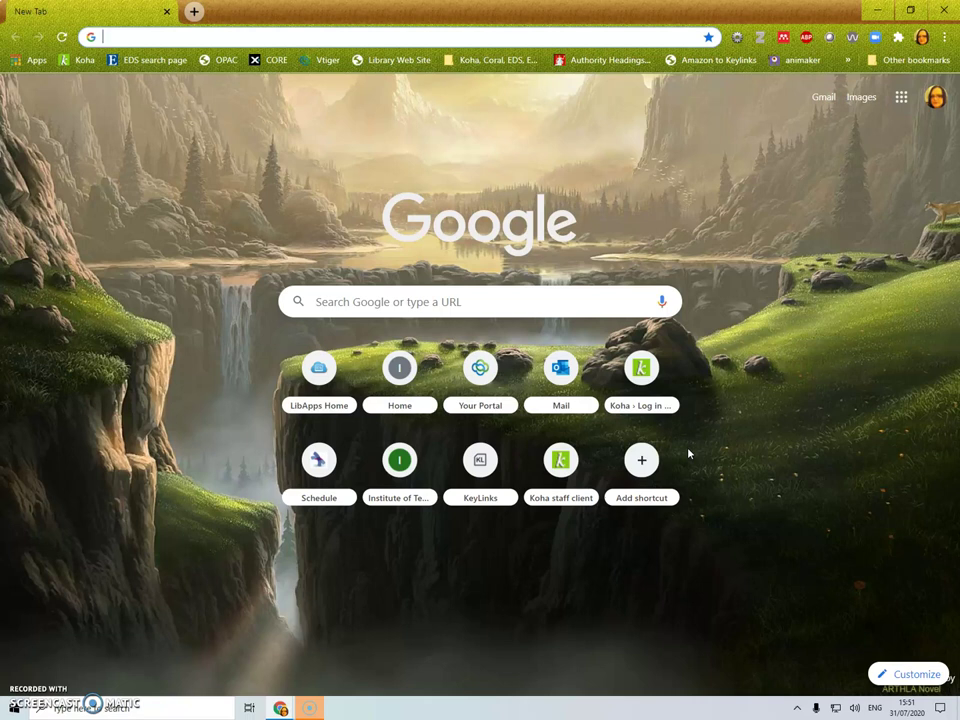
- Open the TU Dublin library website (library.it-tallaght.ie) from the 'Library Web Site' bookmark
{"action": "left_click", "coordinate": [401, 61]}
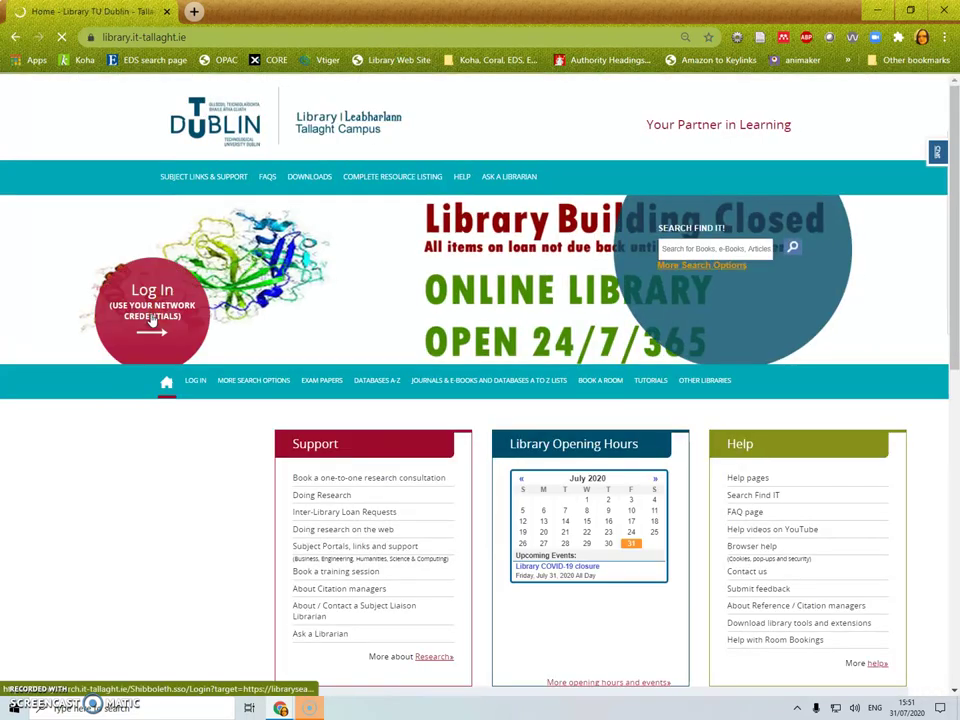
- Start signing in to the Tallaght Campus library site with network credentials
{"action": "left_click", "coordinate": [152, 318]}
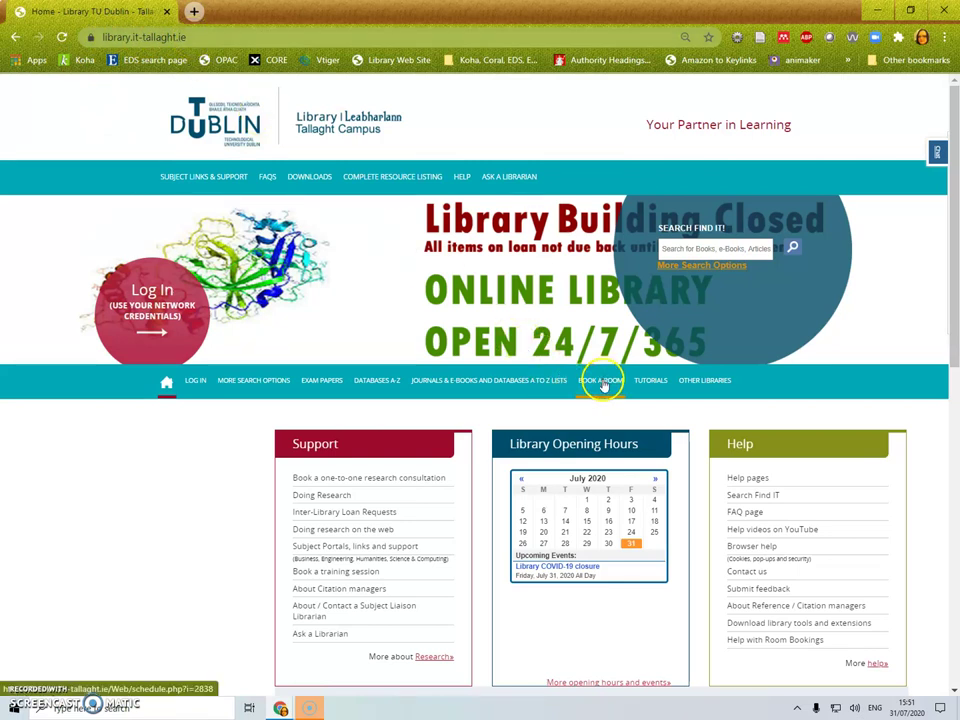
- Open the Click and Collect schedule for 31/07–06/08/2020 and scroll through its daily slots
{"action": "left_click", "coordinate": [603, 385]}
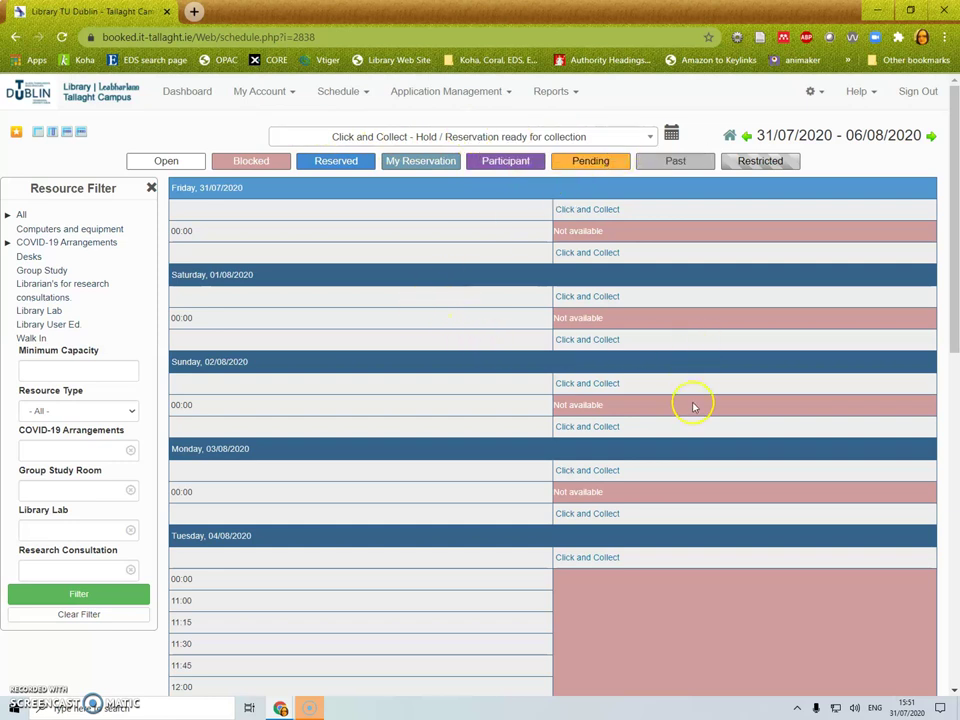
{"action": "scroll", "coordinate": [692, 403], "scroll_direction": "down", "scroll_amount": 2}
{"action": "scroll", "coordinate": [692, 403], "scroll_direction": "down", "scroll_amount": 3}
{"action": "scroll", "coordinate": [692, 403], "scroll_direction": "down", "scroll_amount": 2}
{"action": "scroll", "coordinate": [692, 401], "scroll_direction": "down", "scroll_amount": 3}
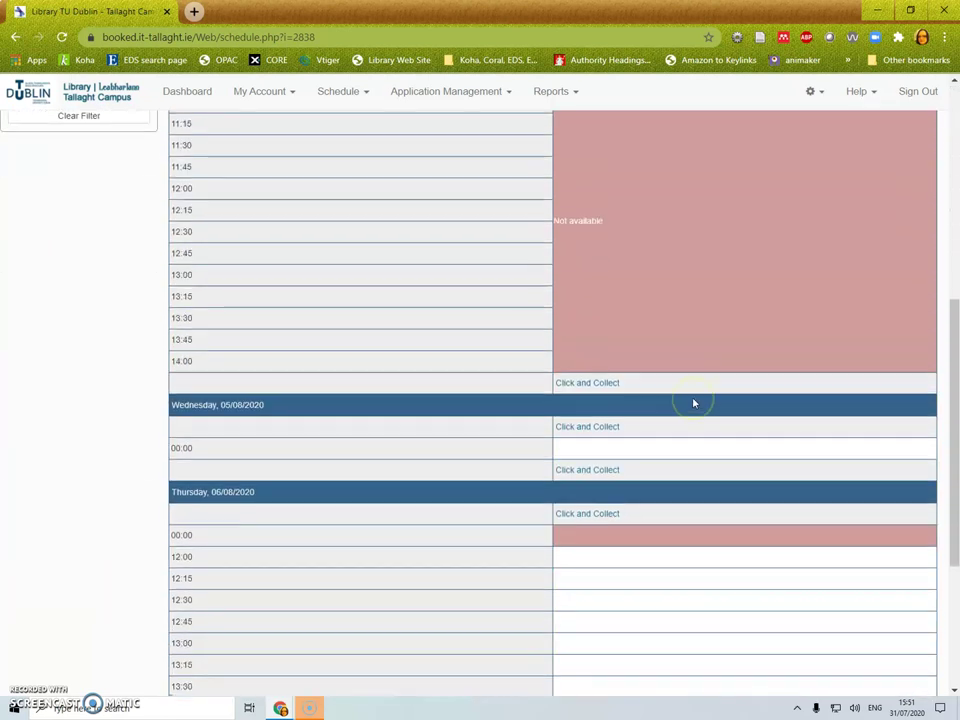
{"action": "scroll", "coordinate": [692, 401], "scroll_direction": "down", "scroll_amount": 1}
{"action": "scroll", "coordinate": [680, 401], "scroll_direction": "down", "scroll_amount": 3}
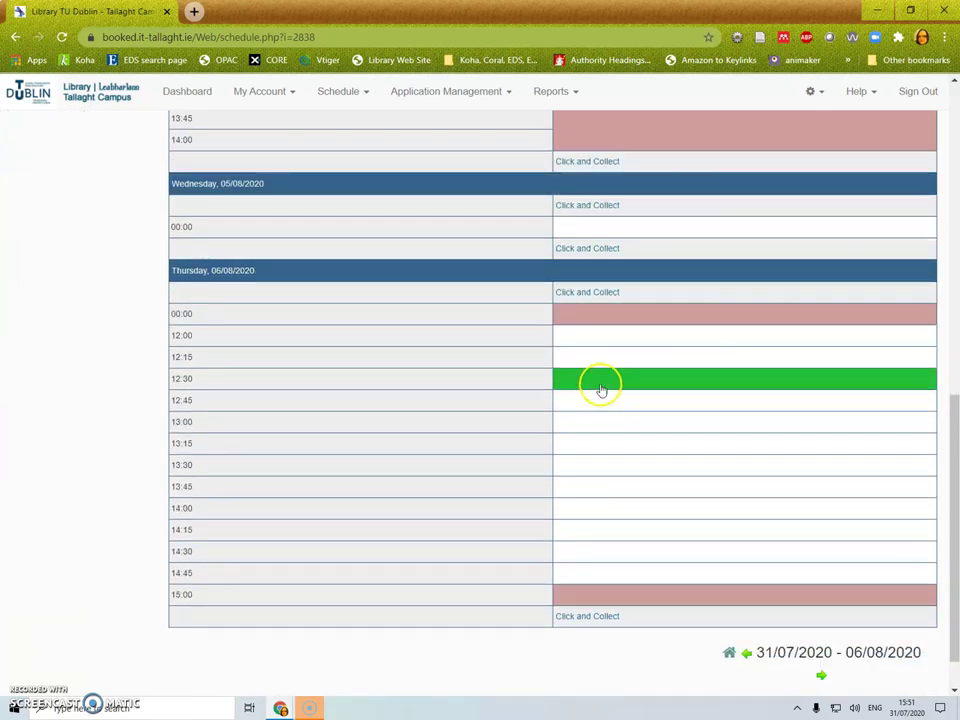
{"action": "scroll", "coordinate": [315, 388], "scroll_direction": "up", "scroll_amount": 3}
{"action": "scroll", "coordinate": [287, 387], "scroll_direction": "up", "scroll_amount": 7}
{"action": "scroll", "coordinate": [285, 384], "scroll_direction": "up", "scroll_amount": 5}
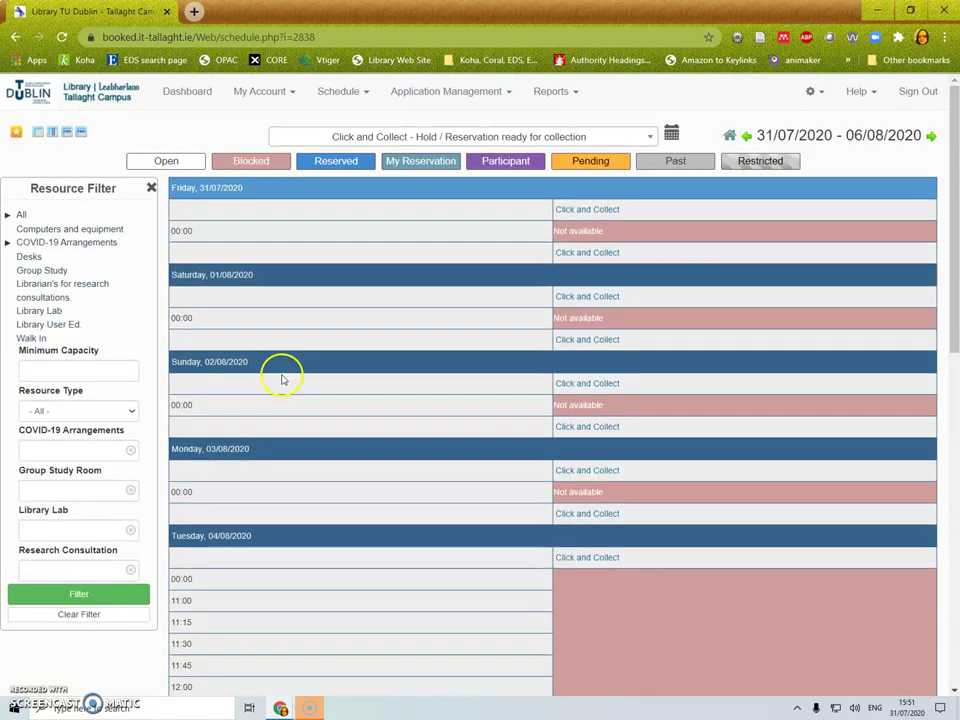
- Try the timeline layout, revert to the day list, and pick Thursday 06/08/2020 12:00–12:15
{"action": "left_click", "coordinate": [66, 133]}
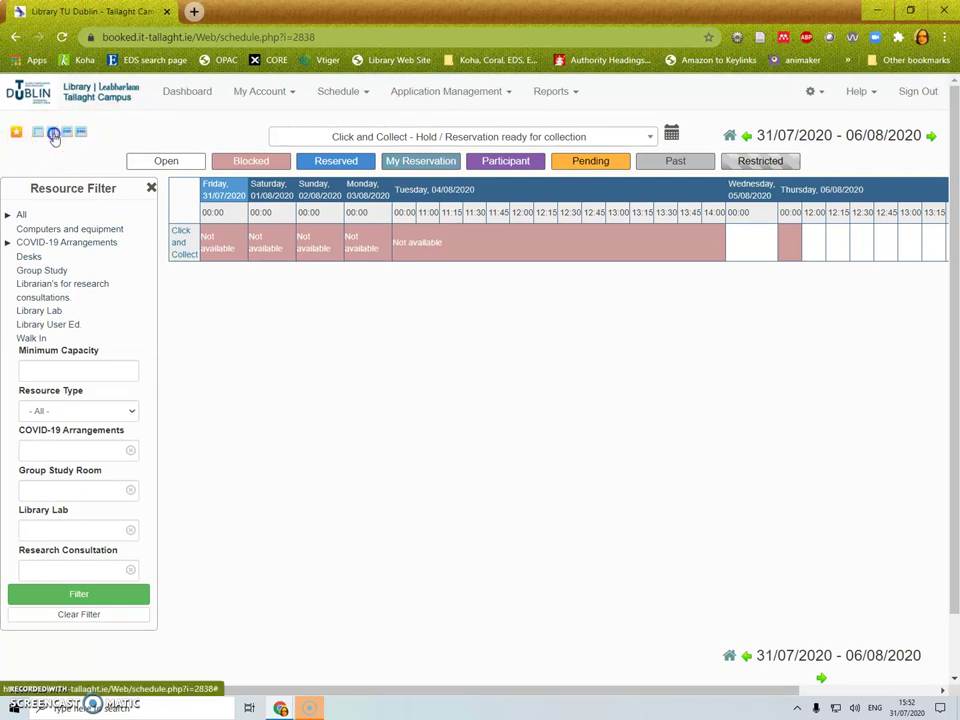
{"action": "left_click", "coordinate": [66, 132]}
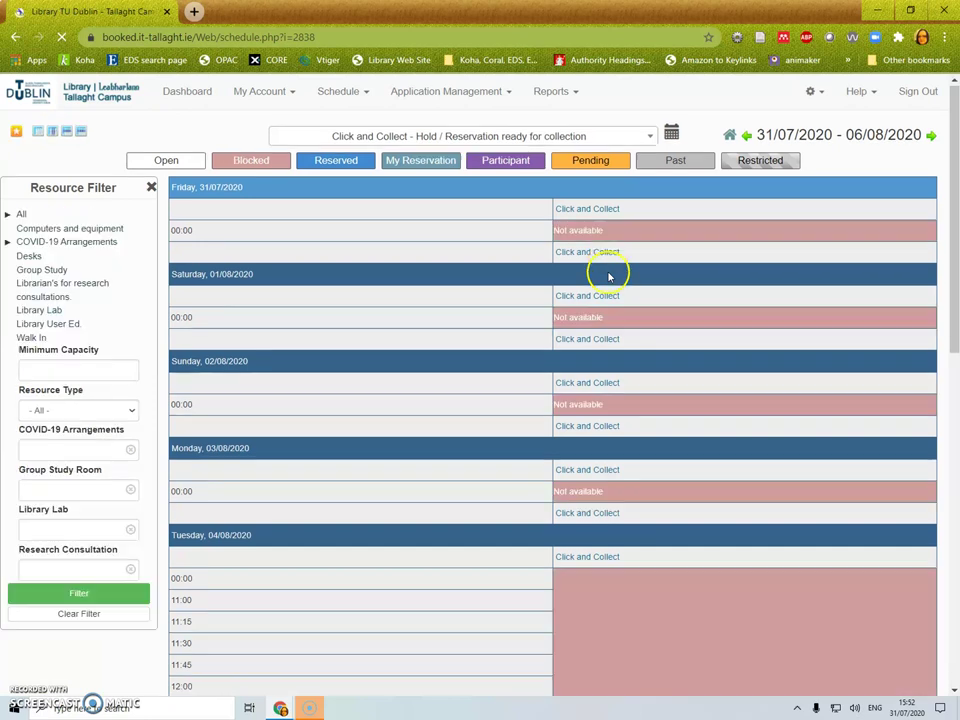
{"action": "scroll", "coordinate": [620, 280], "scroll_direction": "down", "scroll_amount": 1}
{"action": "scroll", "coordinate": [570, 486], "scroll_direction": "down", "scroll_amount": 4}
{"action": "scroll", "coordinate": [577, 478], "scroll_direction": "down", "scroll_amount": 1}
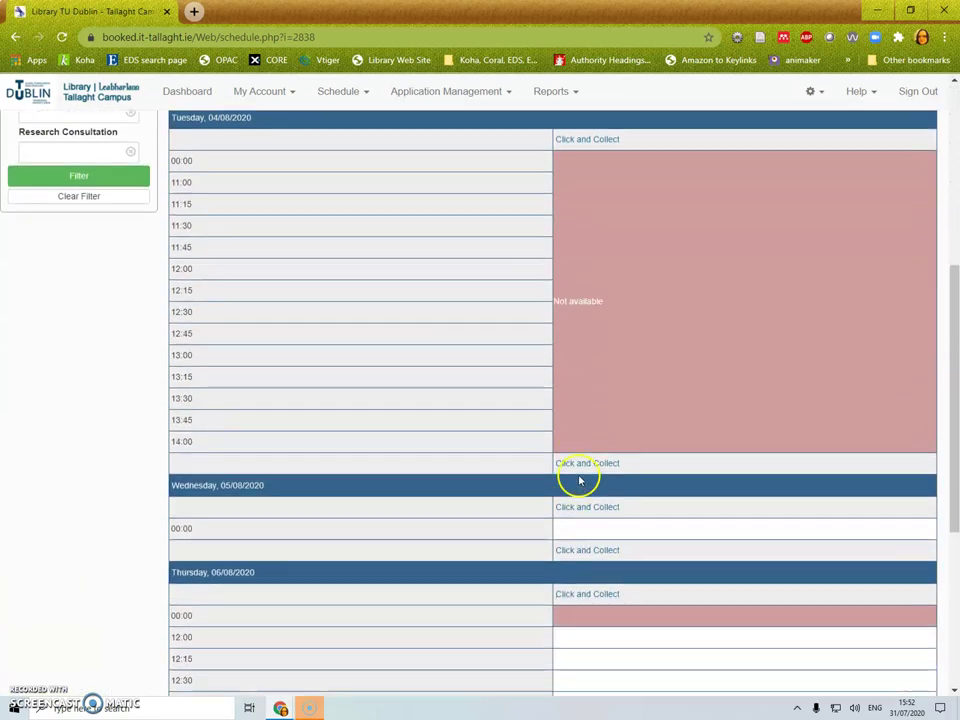
{"action": "scroll", "coordinate": [585, 467], "scroll_direction": "down", "scroll_amount": 2}
{"action": "scroll", "coordinate": [594, 452], "scroll_direction": "down", "scroll_amount": 1}
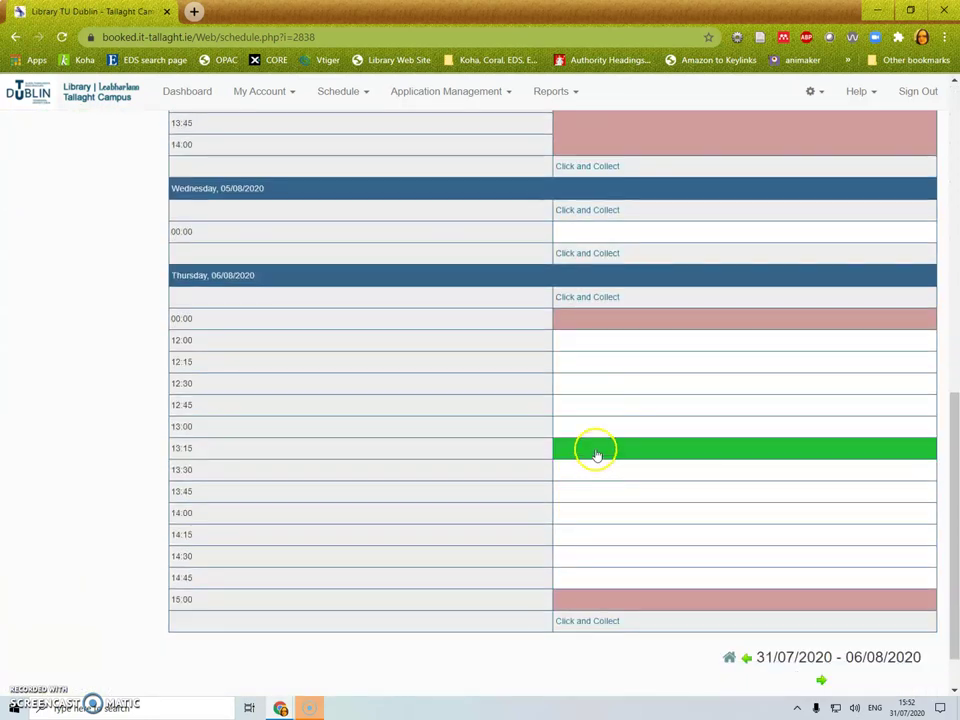
{"action": "left_click", "coordinate": [576, 347]}
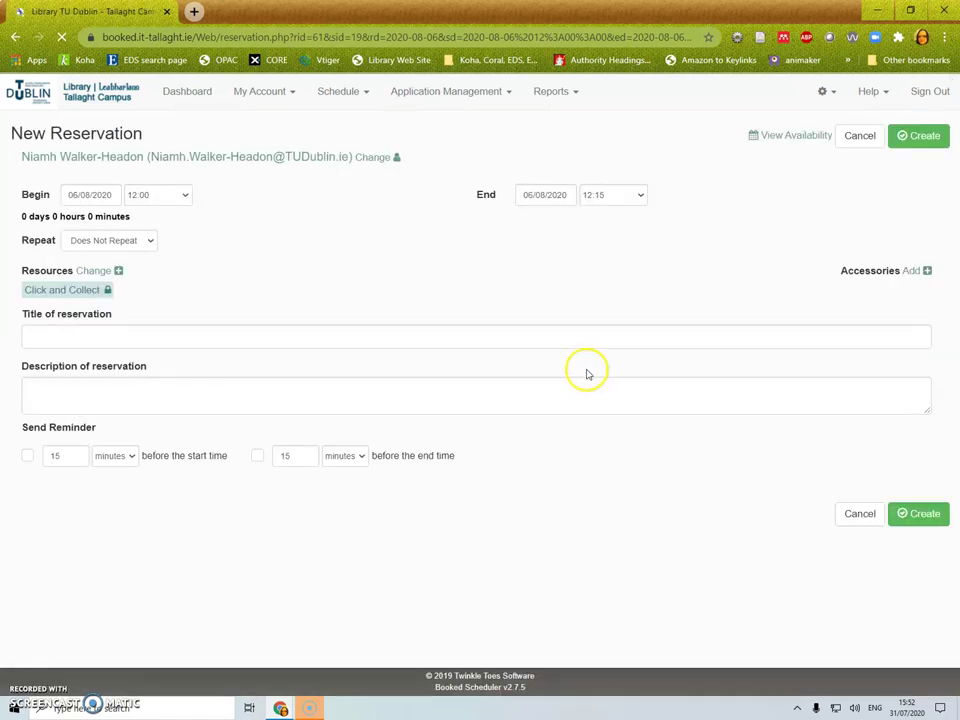
- Create the 06/08 12:00 booking with a reservation-id title and a collection-nominee description
{"action": "left_click", "coordinate": [103, 336]}
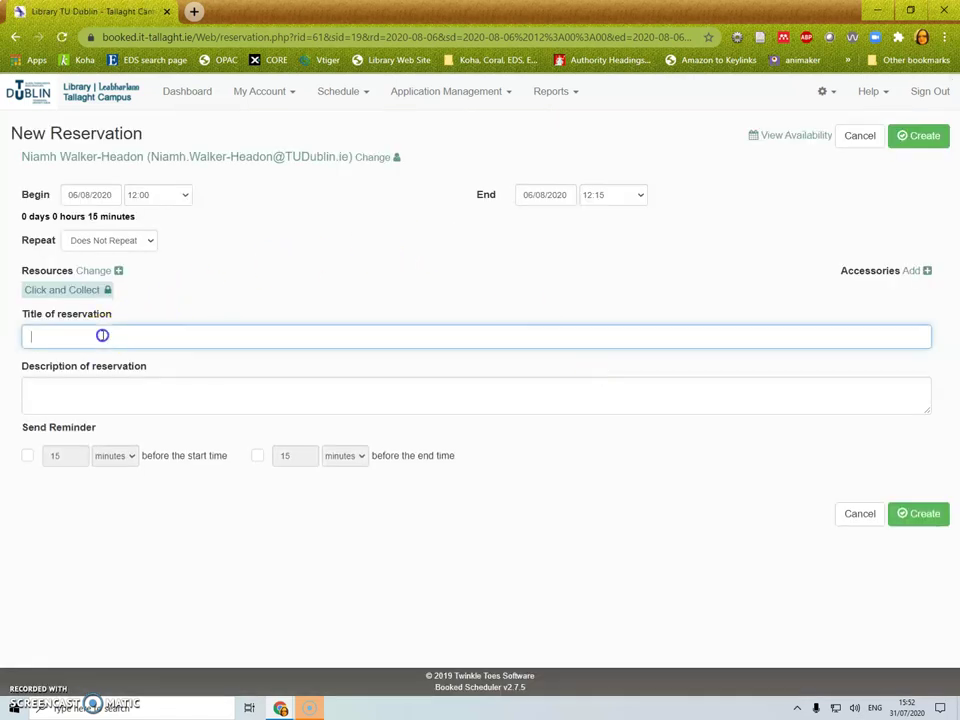
{"action": "type", "text": "reserv"}
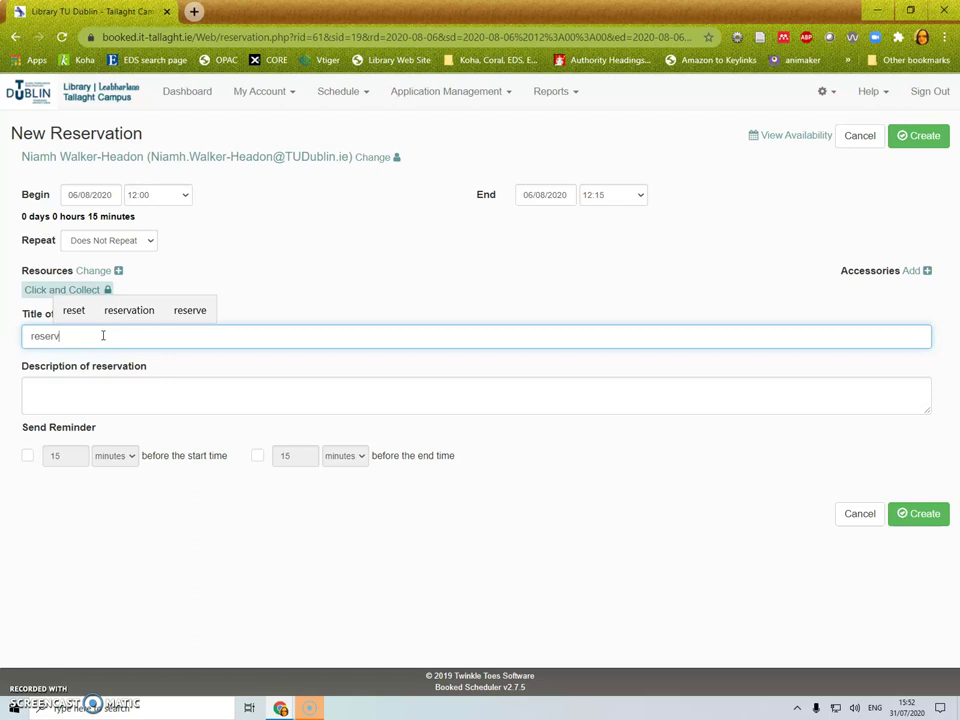
{"action": "type", "text": "ation i"}
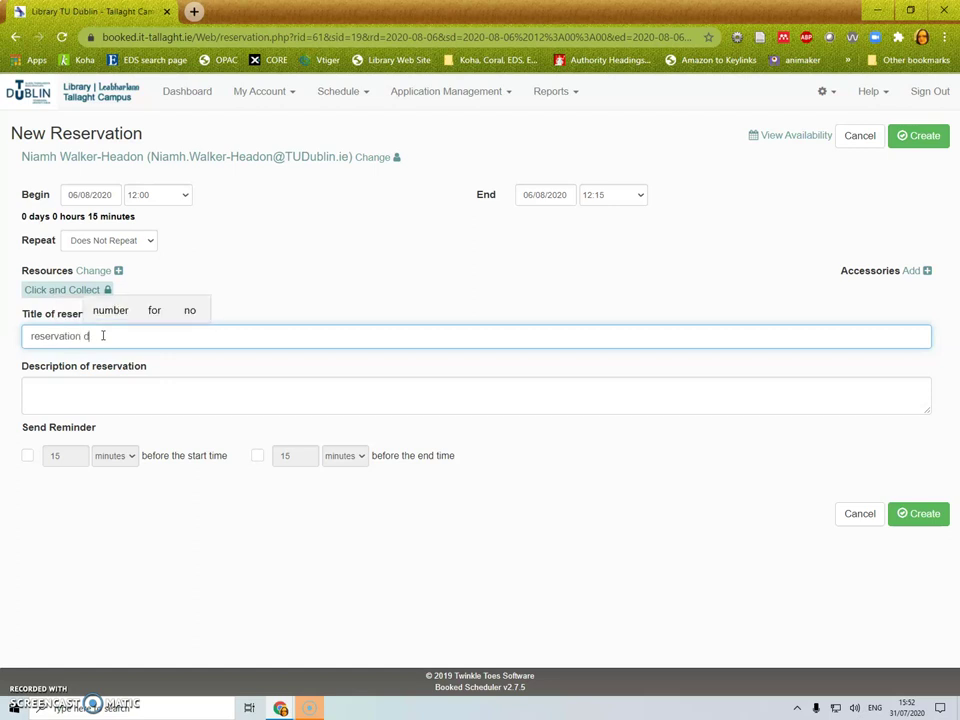
{"action": "type", "text": "d: 4567890"}
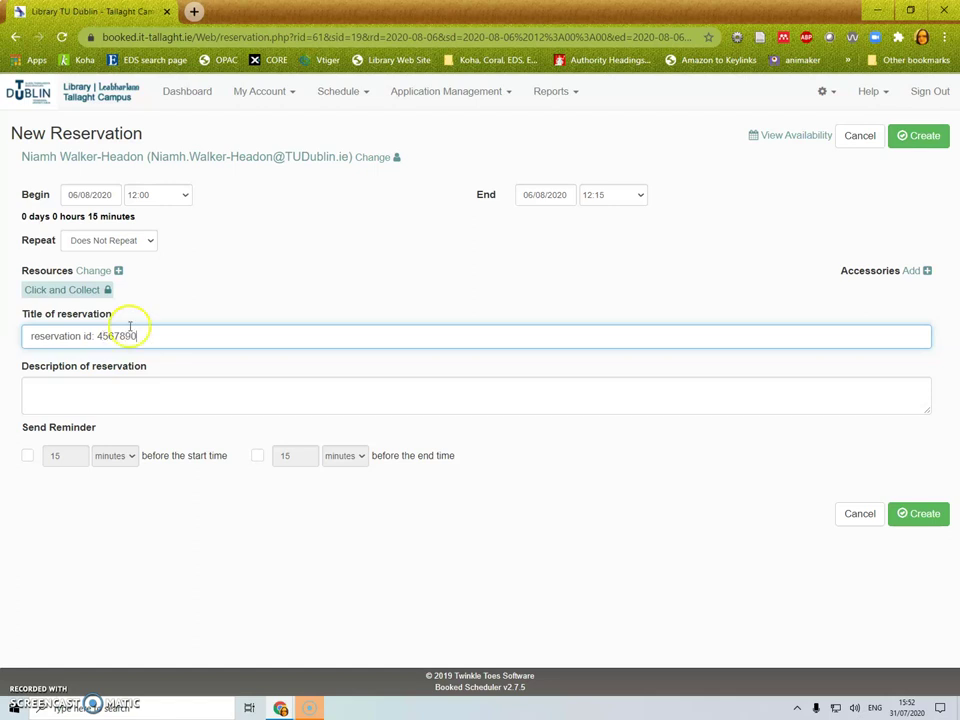
{"action": "left_click", "coordinate": [122, 386]}
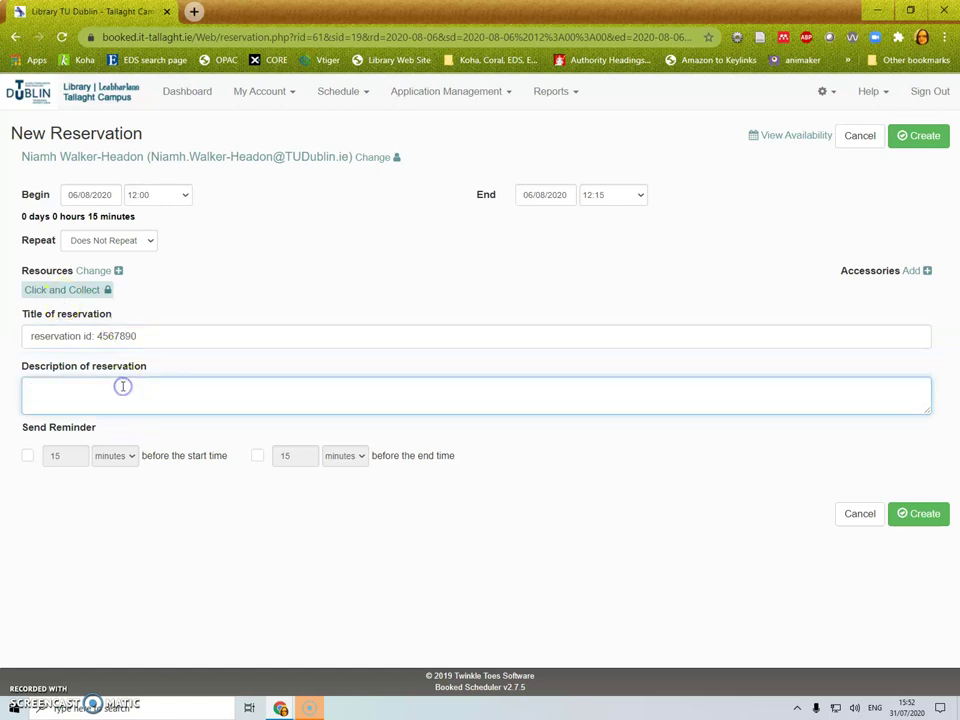
{"action": "type", "text": "Nominate Mary Ryan t"}
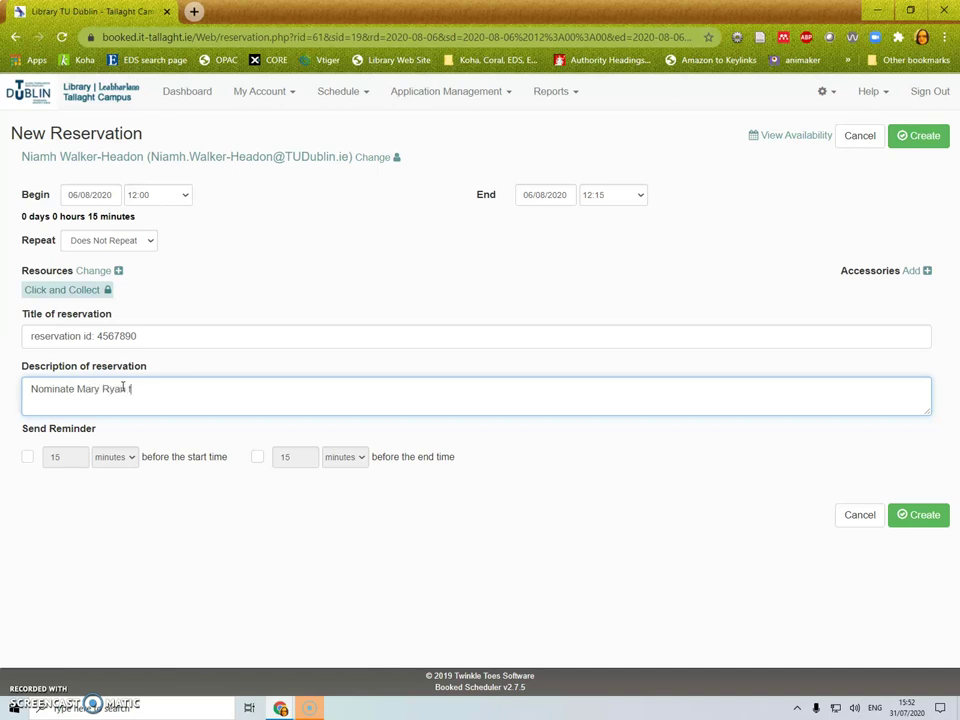
{"action": "type", "text": "collect this."}
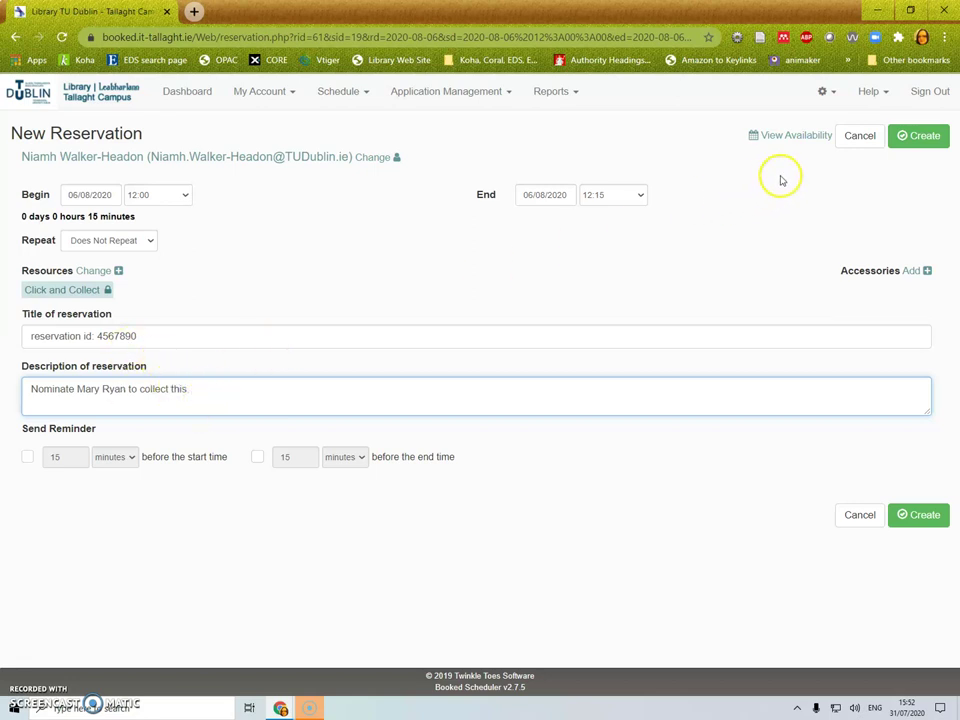
{"action": "left_click", "coordinate": [915, 138]}
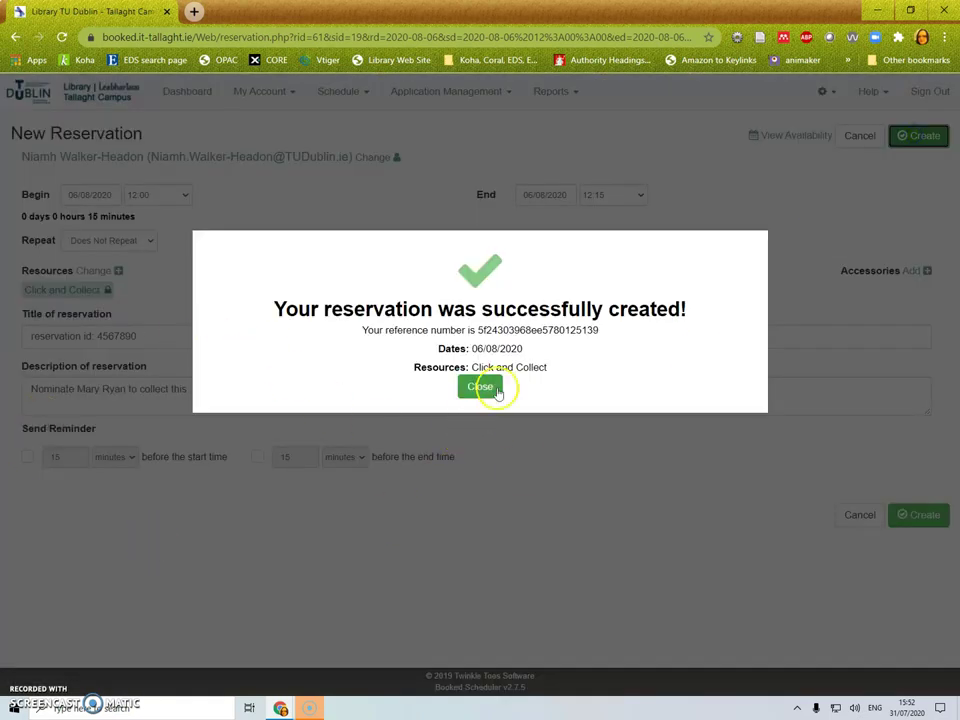
- Dismiss the booking success message and scroll the schedule to check the new reservation
{"action": "left_click", "coordinate": [496, 393]}
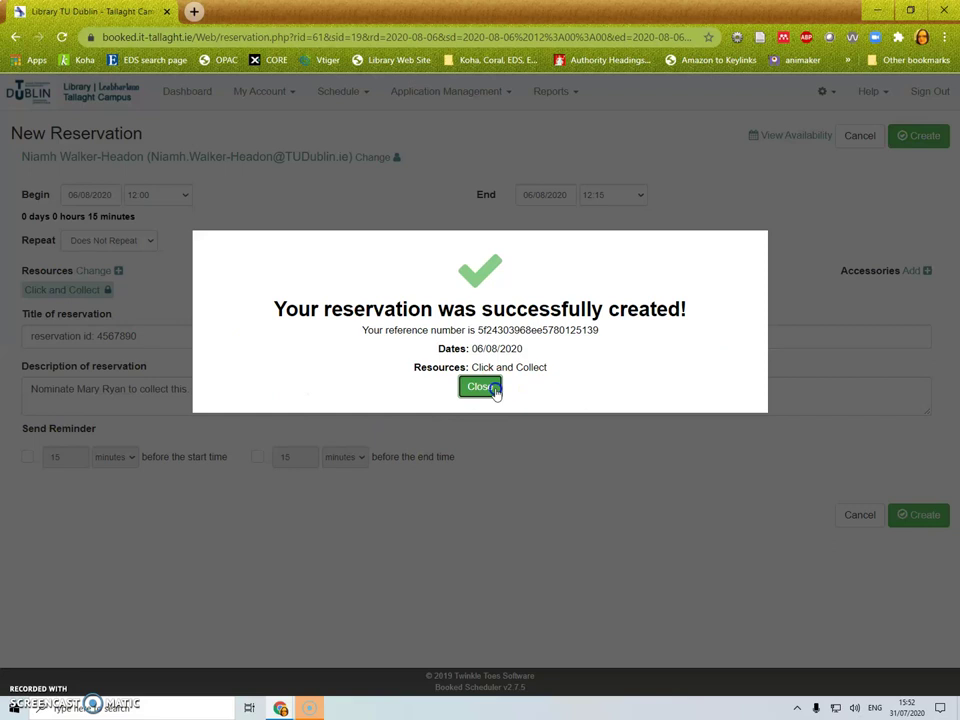
{"action": "left_click", "coordinate": [496, 390]}
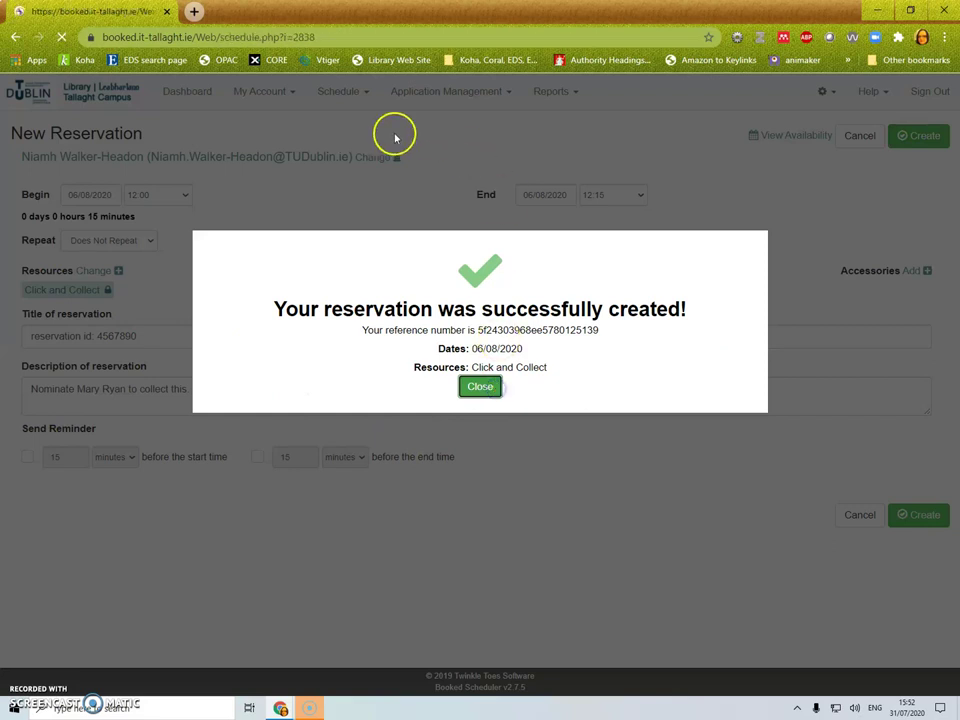
{"action": "scroll", "coordinate": [589, 551], "scroll_direction": "down", "scroll_amount": 1}
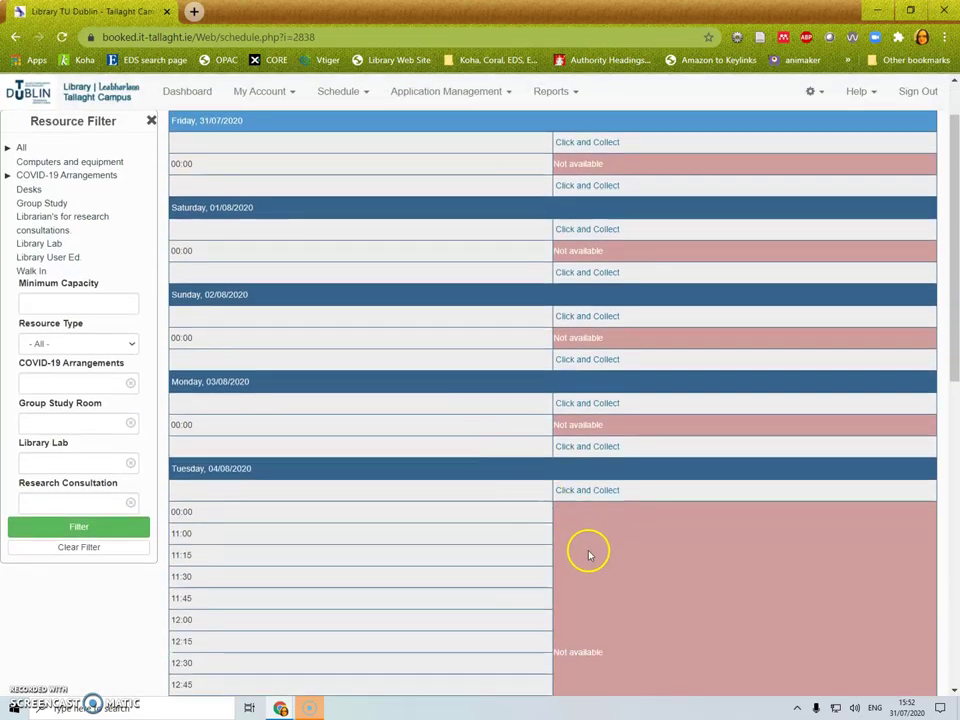
{"action": "scroll", "coordinate": [623, 578], "scroll_direction": "down", "scroll_amount": 3}
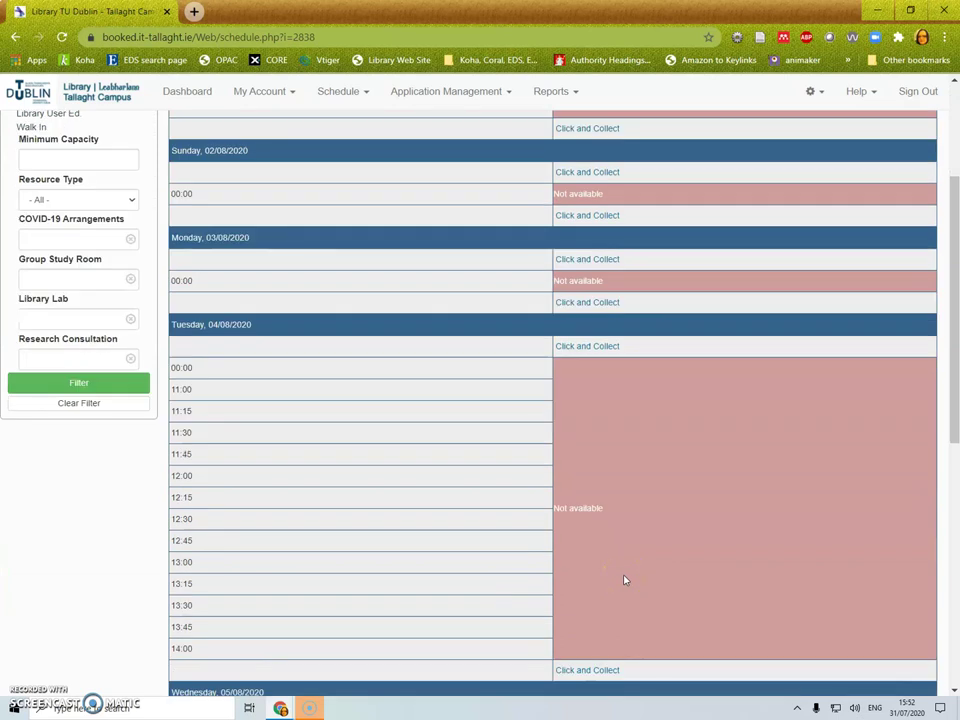
{"action": "scroll", "coordinate": [392, 396], "scroll_direction": "up", "scroll_amount": 4}
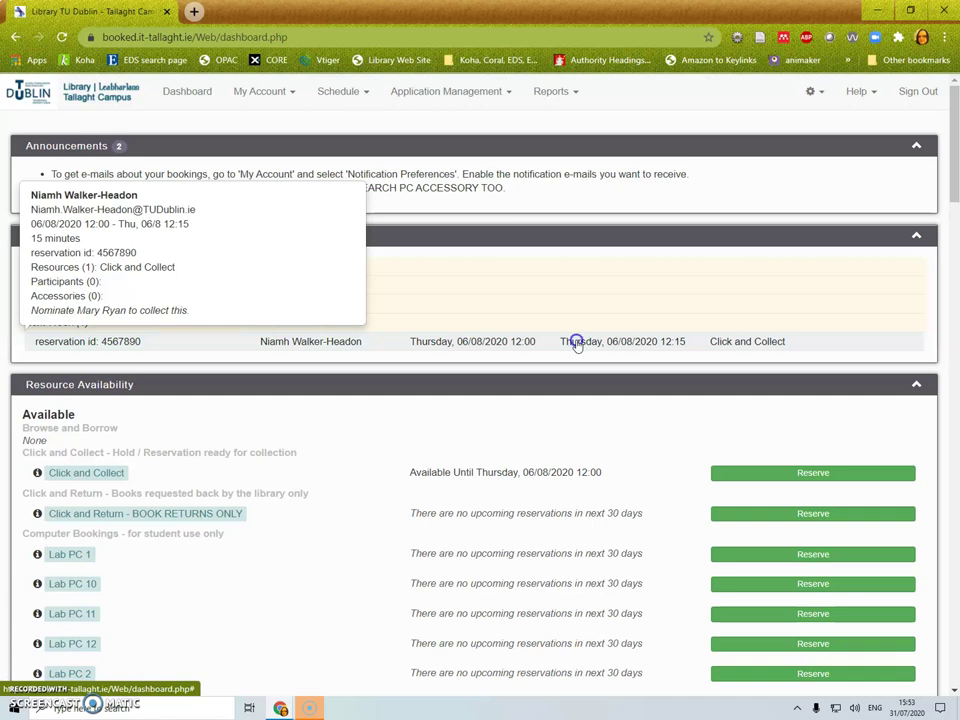
- Append a second reservation id to the booking's title and save the update
{"action": "left_click", "coordinate": [577, 343]}
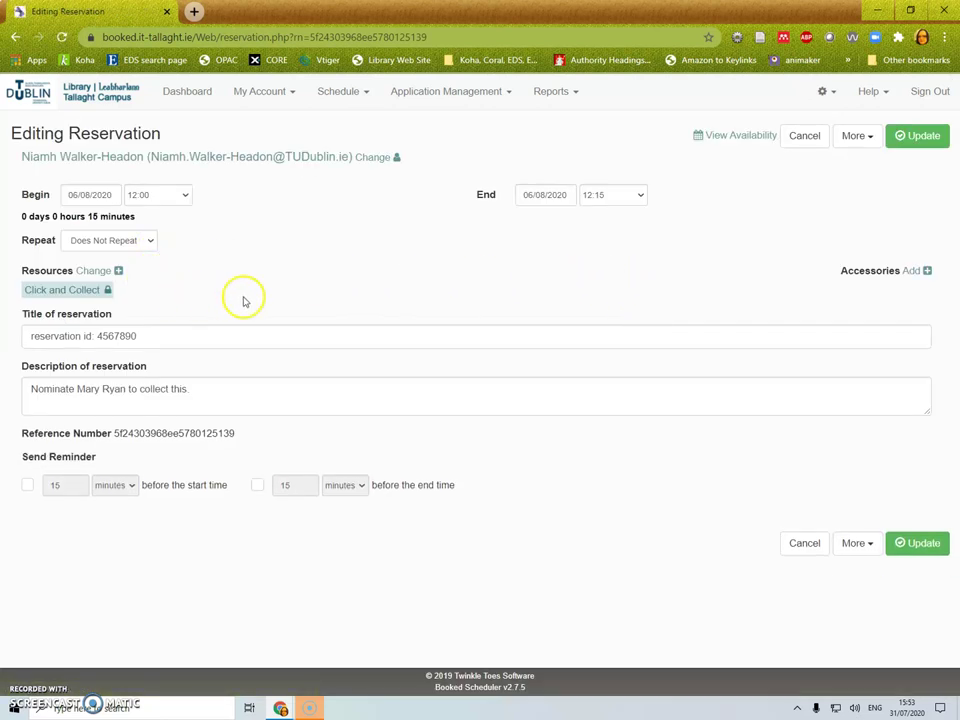
{"action": "left_click", "coordinate": [174, 338]}
{"action": "type", "text": ", 987654"}
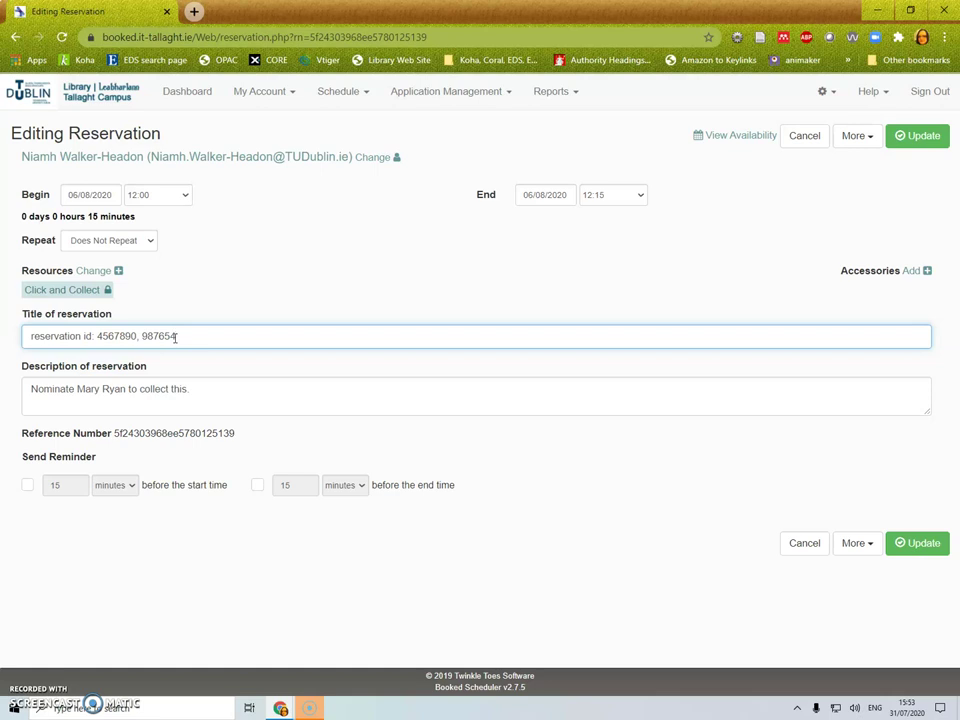
{"action": "left_click", "coordinate": [216, 343]}
{"action": "left_click", "coordinate": [920, 136]}
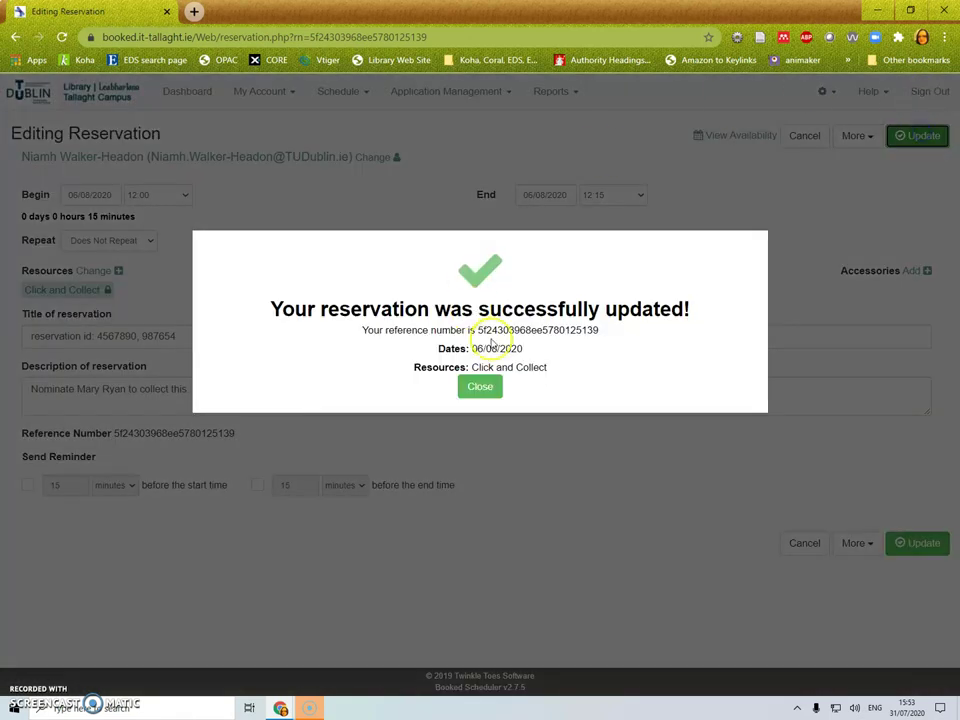
{"action": "left_click", "coordinate": [481, 386]}
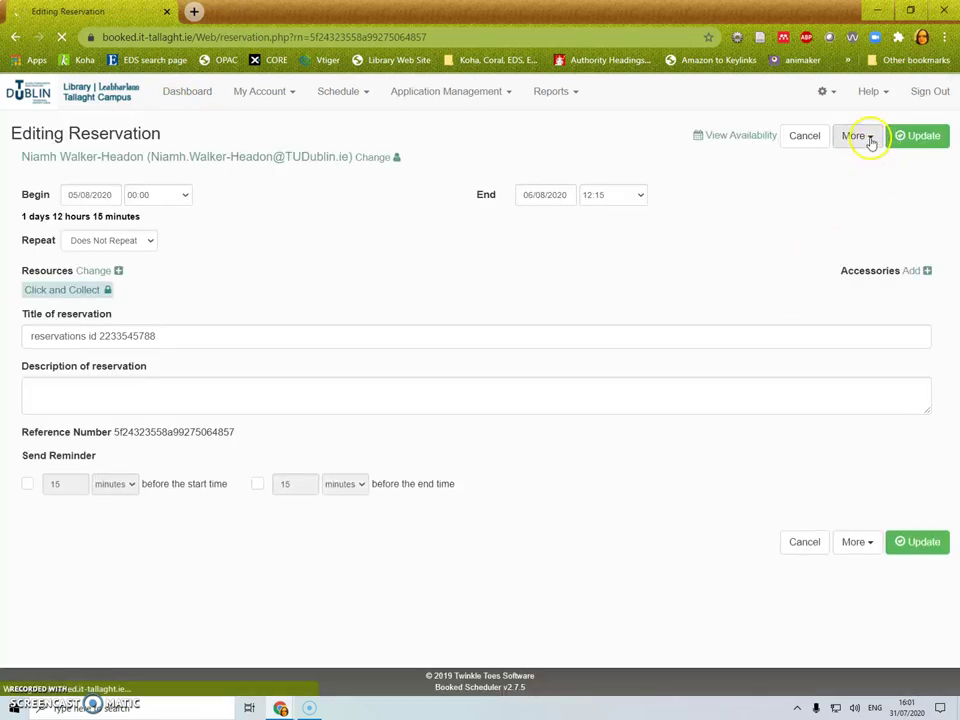
- Delete the open Click and Collect reservation through More > Delete and confirm removal
{"action": "left_click", "coordinate": [869, 139]}
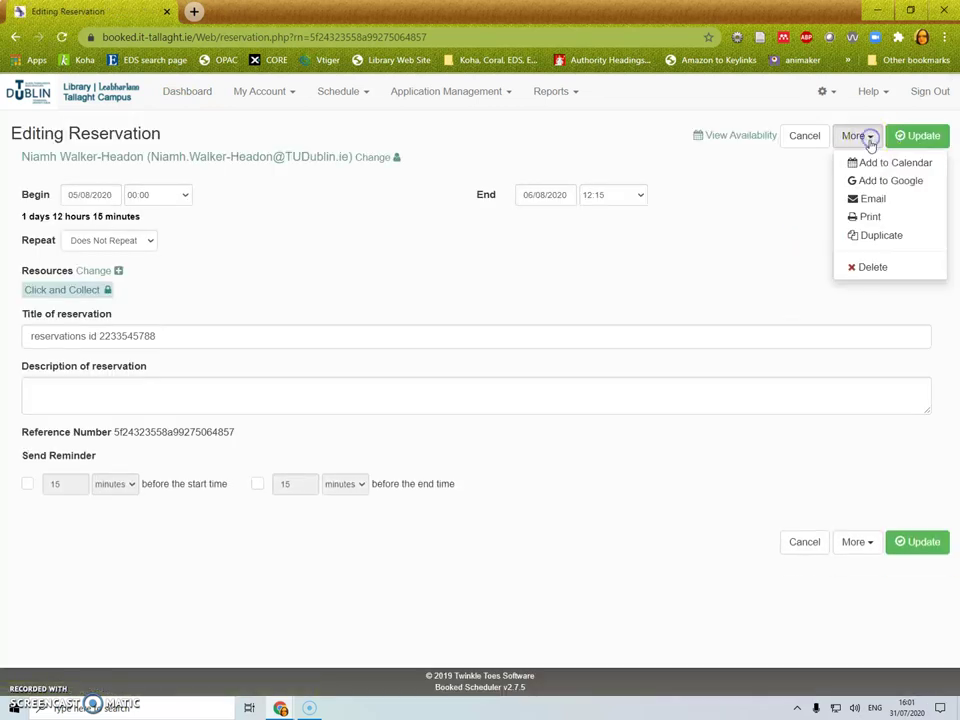
{"action": "left_click", "coordinate": [878, 268]}
{"action": "left_click", "coordinate": [659, 251]}
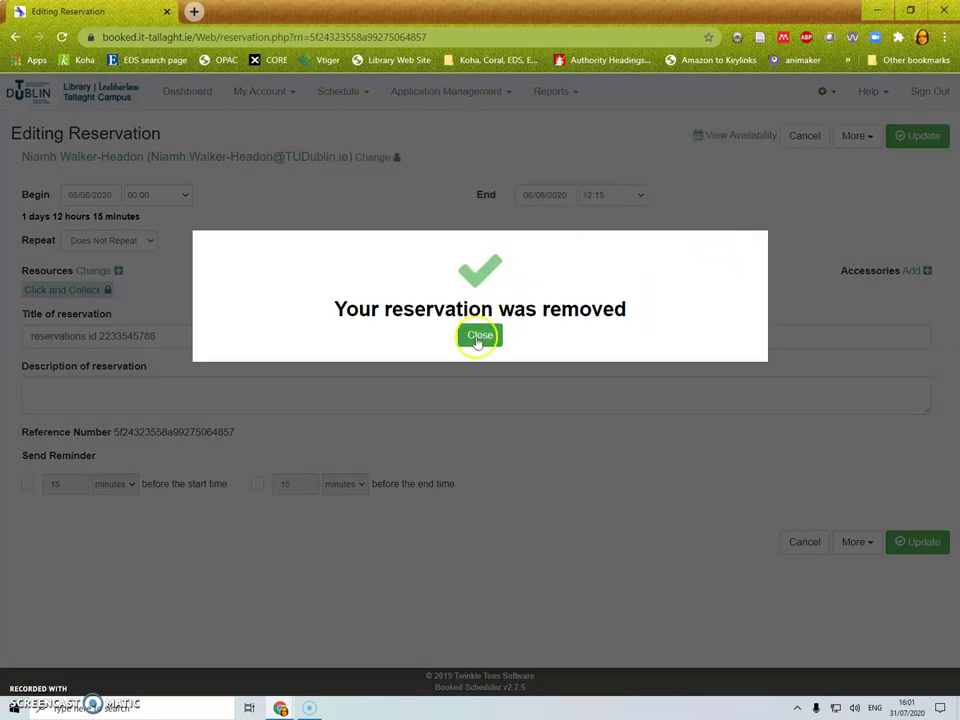
{"action": "left_click", "coordinate": [479, 336]}
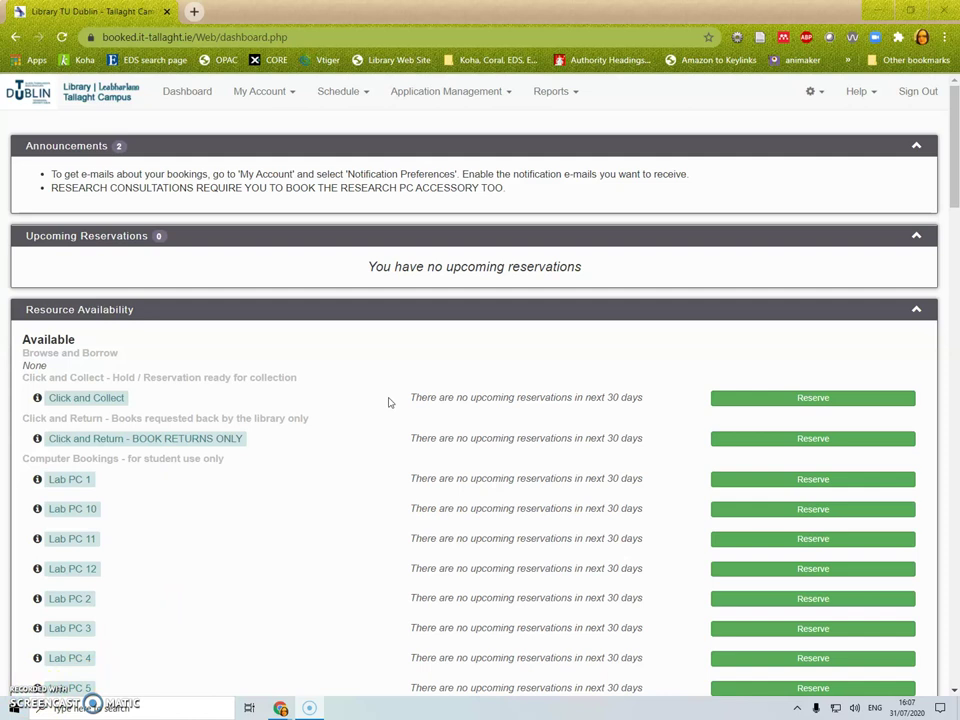
{"action": "left_click", "coordinate": [285, 93]}
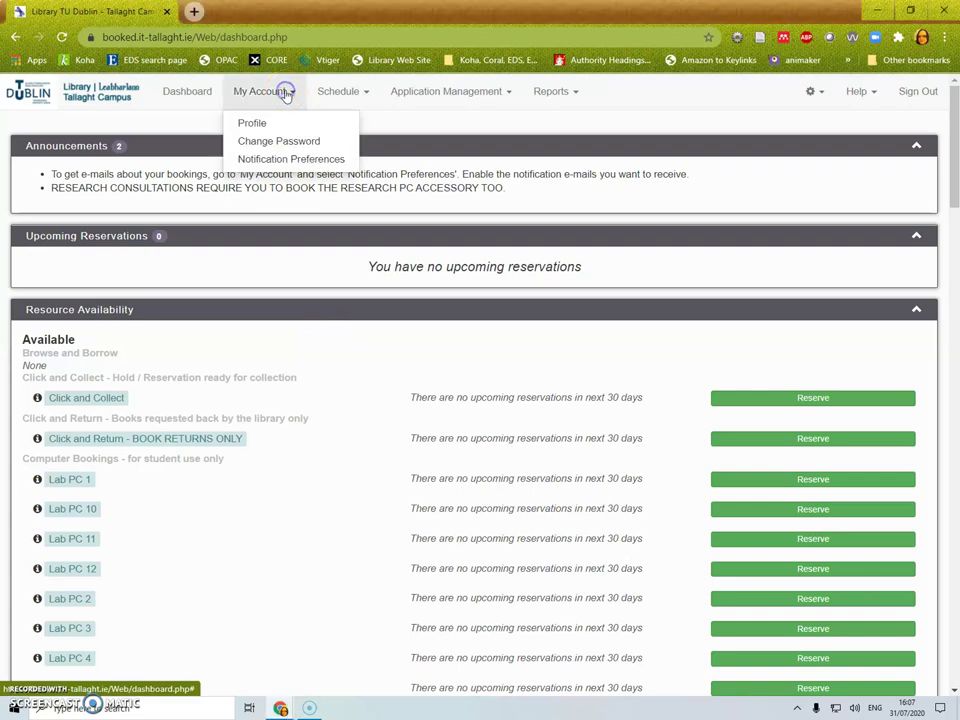
{"action": "left_click", "coordinate": [268, 160]}
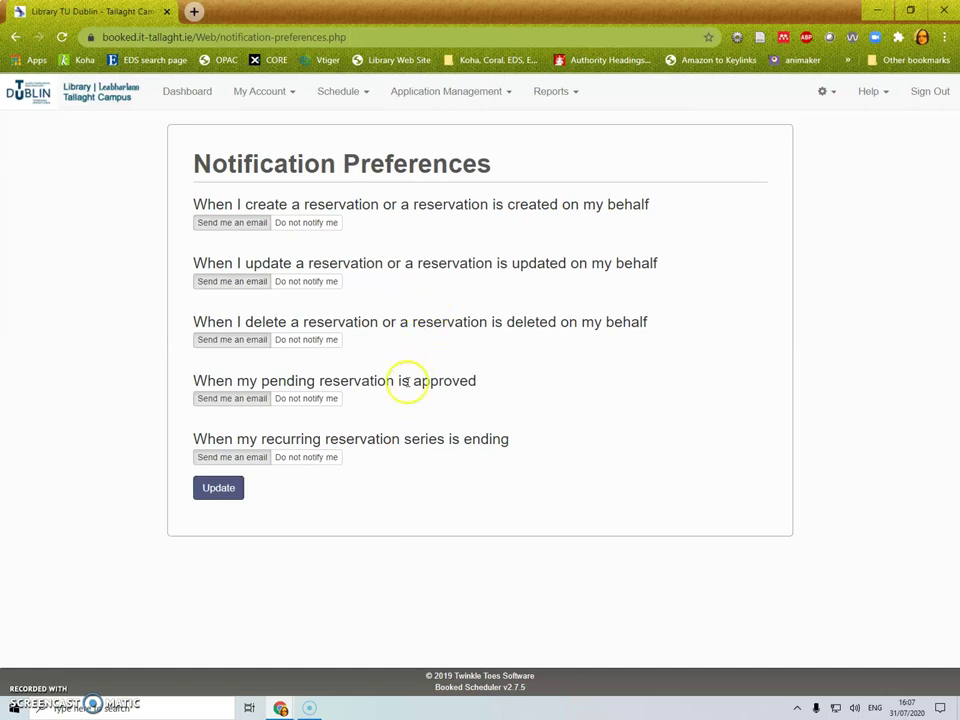
{"action": "left_click", "coordinate": [188, 97]}
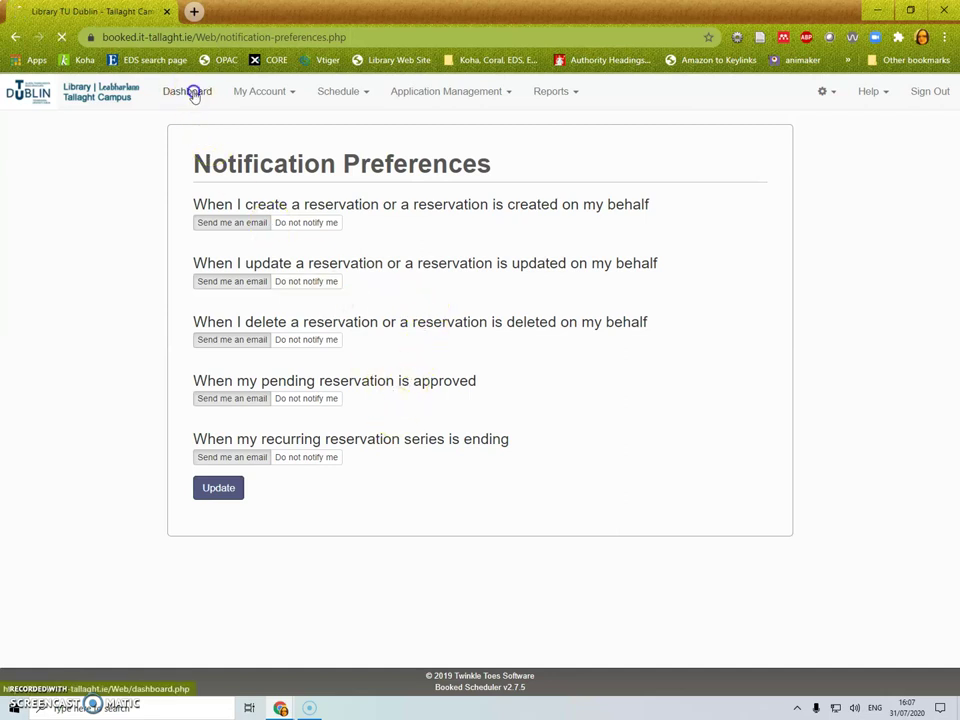